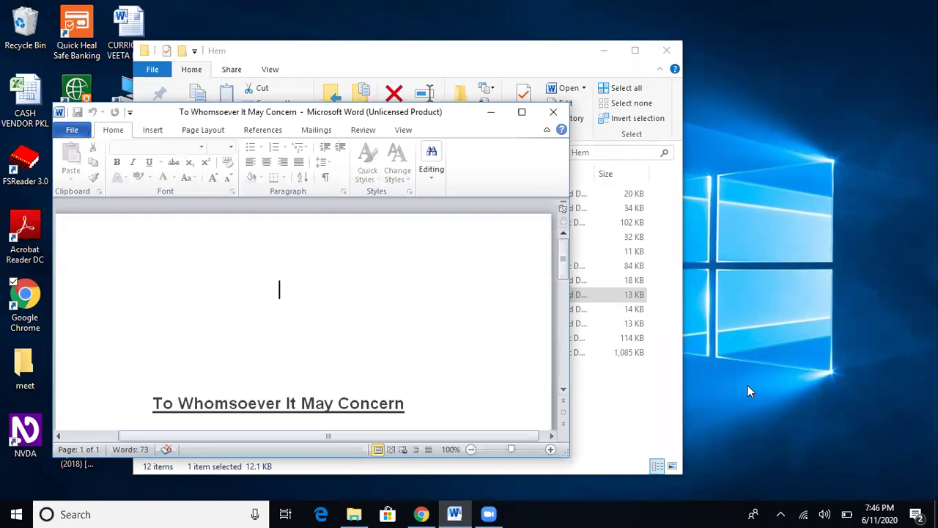
# Show the desktop and start the JAWS screen reader by searching for "jaws"
pyautogui.press('super+d')
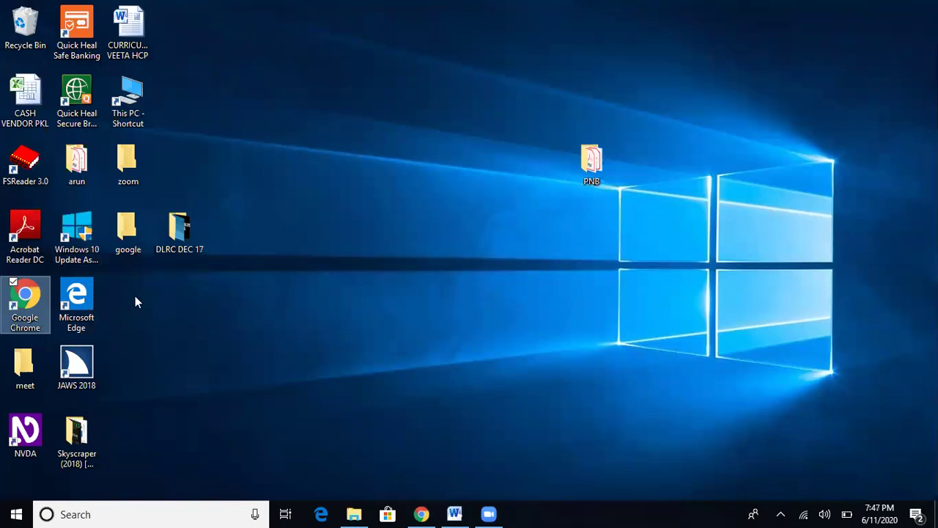
pyautogui.press('super')
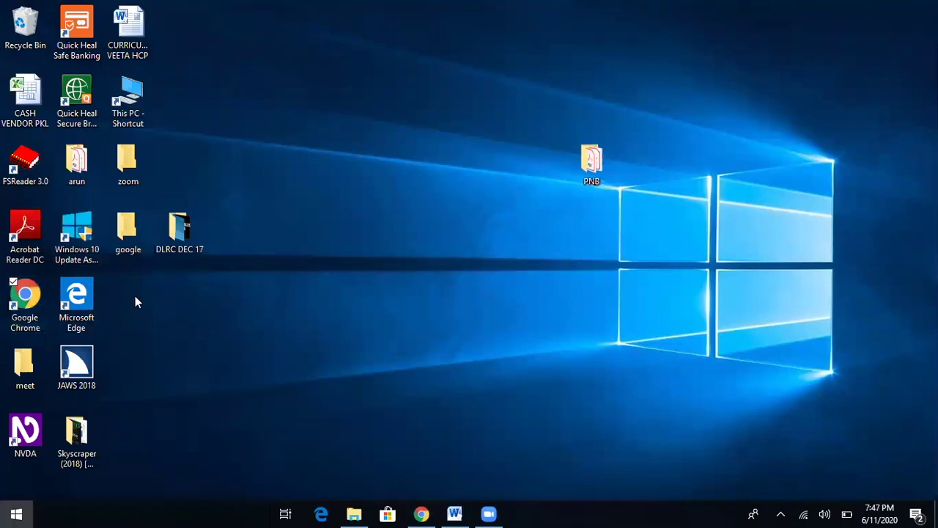
pyautogui.write('j')
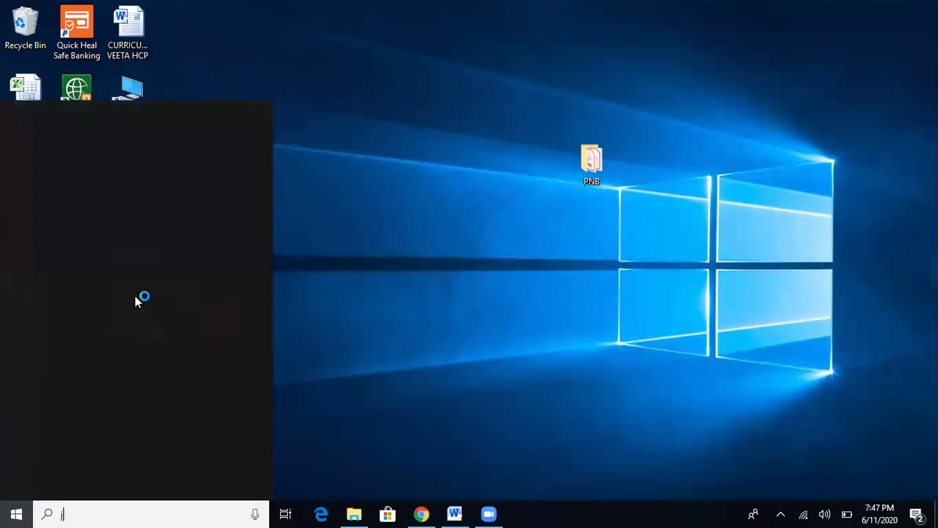
pyautogui.write('aws')
pyautogui.press('Return')
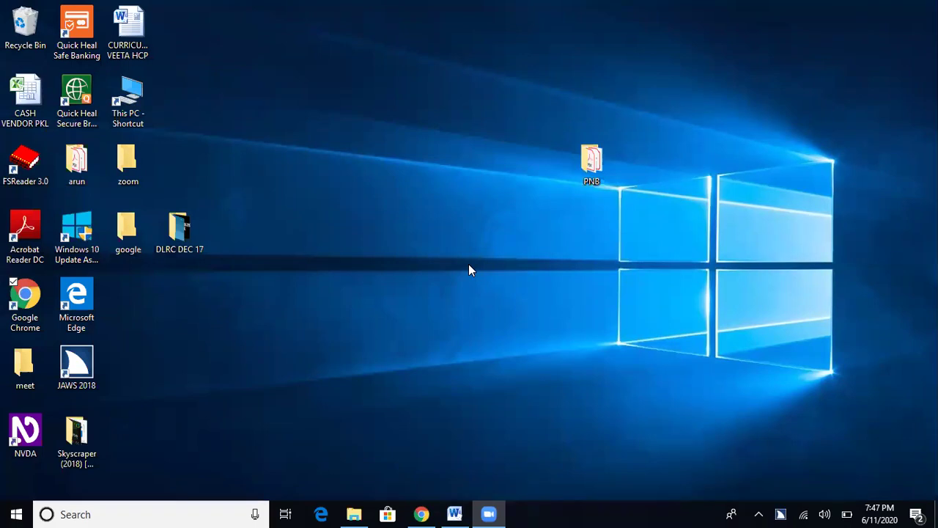
# Switch to the "To Whomsoever It May Concern" document in Word and maximize its window
pyautogui.hotkey('alt', 'Tab')
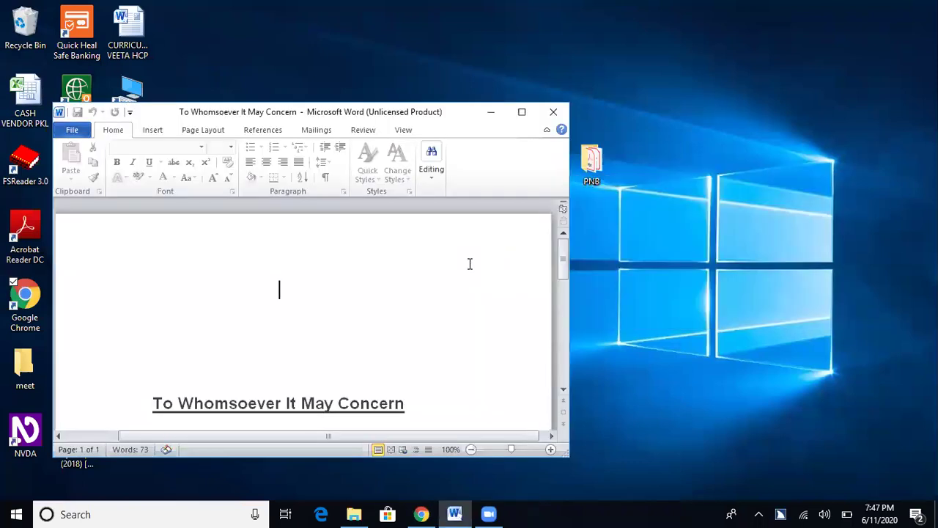
pyautogui.hotkey('alt', 'space')
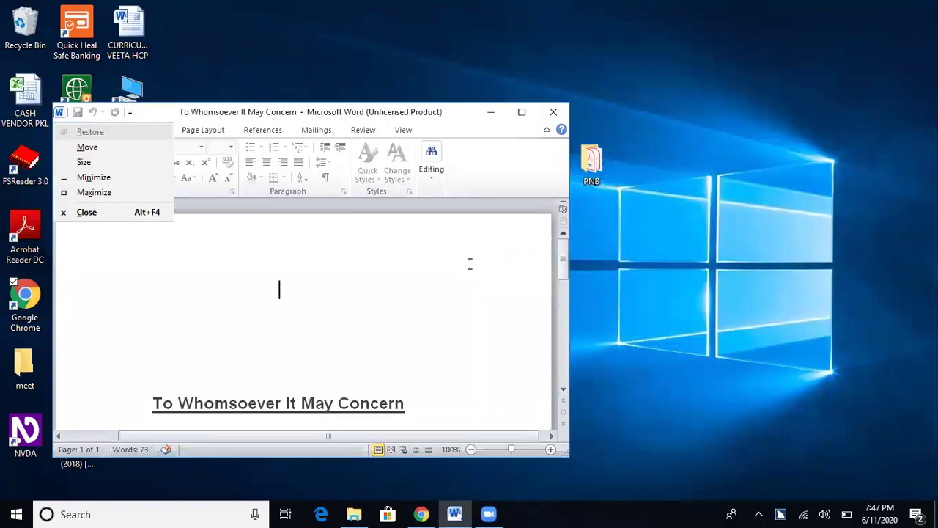
pyautogui.press('x')
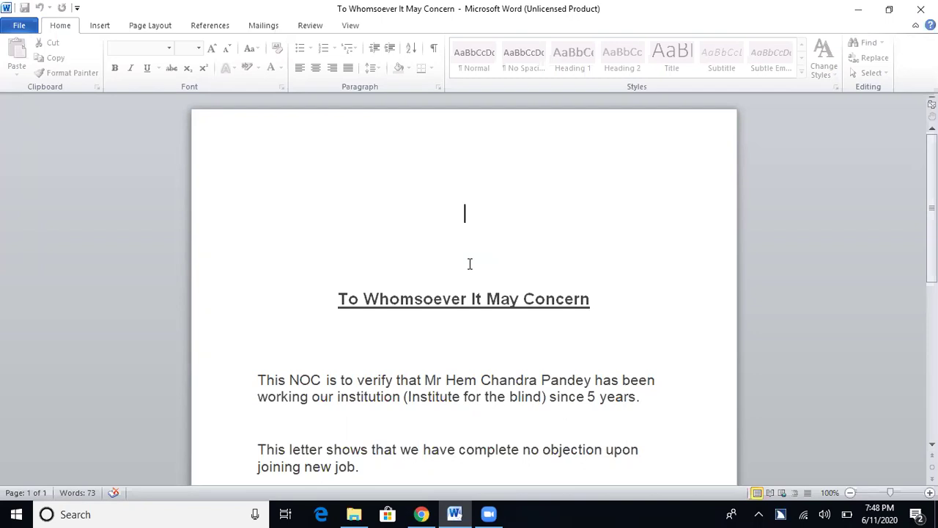
# Examine the opening of the letter line by line, moving up and down between the heading and first paragraph
pyautogui.press('Down')
pyautogui.press('Down')
pyautogui.press('Up')
pyautogui.press('Up')
pyautogui.press('Down')
pyautogui.press('Up')
pyautogui.press('Up')
pyautogui.press('Down')
pyautogui.press('Up')
pyautogui.press('Down')
pyautogui.hotkey('alt', 'Tab')
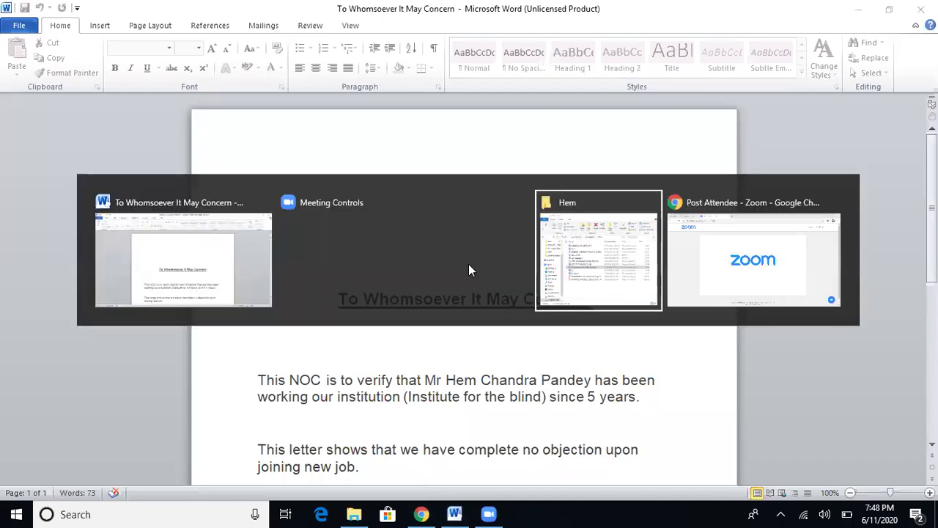
pyautogui.hotkey('alt', 'Tab')
pyautogui.hotkey('alt', 'Tab')
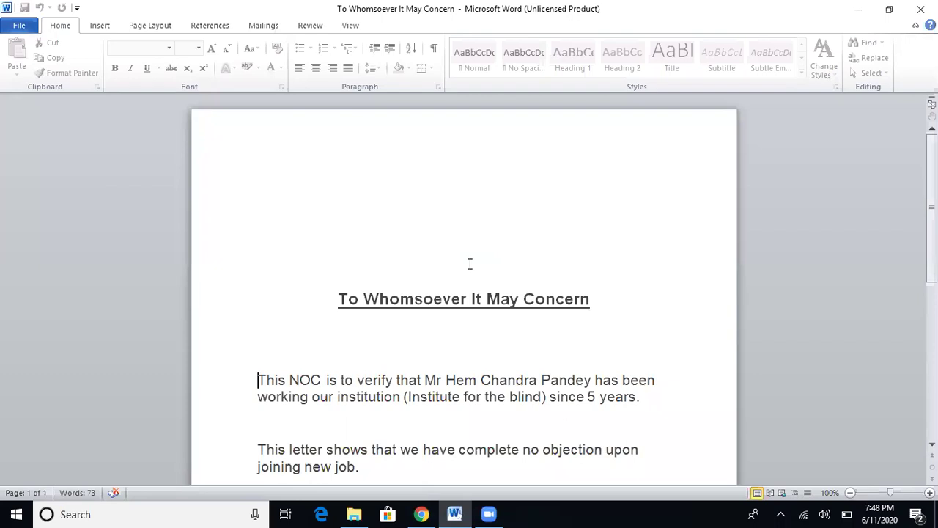
# Examine the letter's text word by word, moving forward from the heading
pyautogui.press('Up')
pyautogui.press('Up')
pyautogui.hotkey('ctrl', 'Right')
pyautogui.hotkey('ctrl', 'Right')
pyautogui.hotkey('ctrl', 'Right')
pyautogui.hotkey('ctrl', 'Right')
pyautogui.hotkey('ctrl', 'Right')
pyautogui.hotkey('ctrl', 'Right')
pyautogui.hotkey('ctrl', 'Right')
pyautogui.hotkey('ctrl', 'Right')
pyautogui.hotkey('ctrl', 'Right')
pyautogui.hotkey('ctrl', 'Right')
pyautogui.hotkey('ctrl', 'Right')
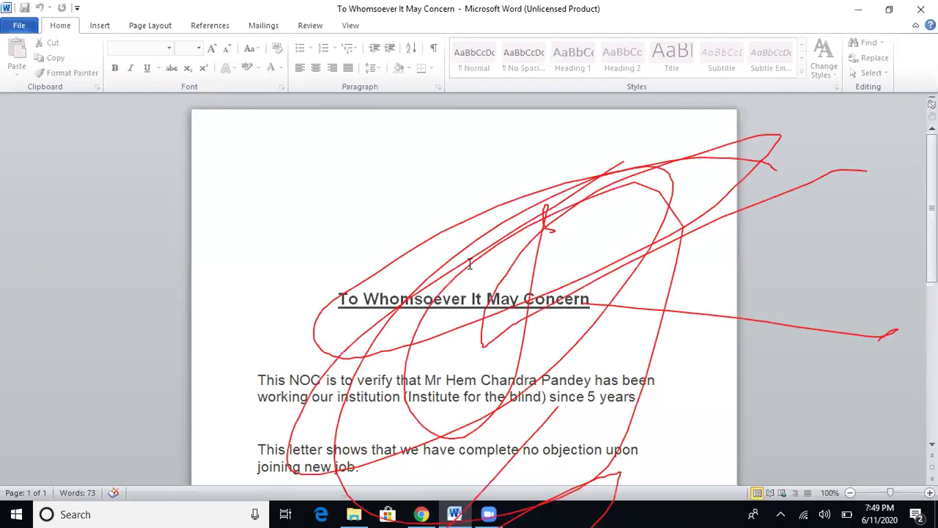
pyautogui.hotkey('ctrl', 'Right')
pyautogui.hotkey('ctrl', 'Right')
pyautogui.hotkey('ctrl', 'Right')
pyautogui.hotkey('ctrl', 'Right')
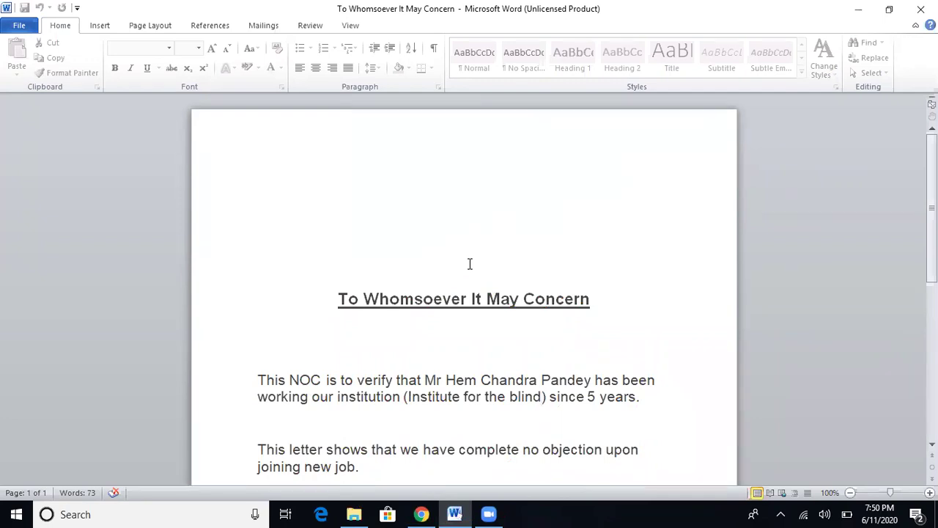
# Go to the end of a line in the next paragraph, review it backward word by word, and close the letter
pyautogui.hotkey('ctrl', 'Down')
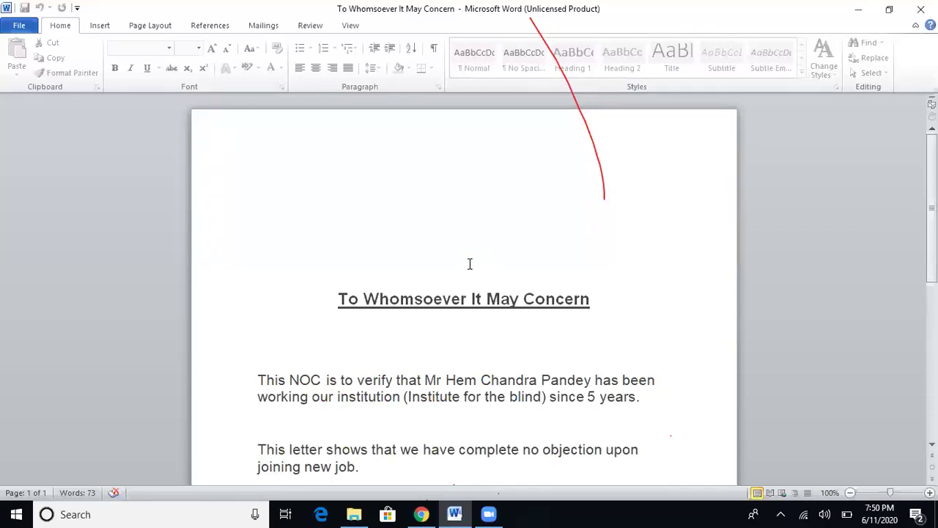
pyautogui.press('End')
pyautogui.hotkey('ctrl', 'Left')
pyautogui.hotkey('ctrl', 'Left')
pyautogui.hotkey('ctrl', 'Left')
pyautogui.hotkey('ctrl', 'Left')
pyautogui.hotkey('ctrl', 'Left')
pyautogui.hotkey('ctrl', 'Left')
pyautogui.hotkey('alt', 'F4')
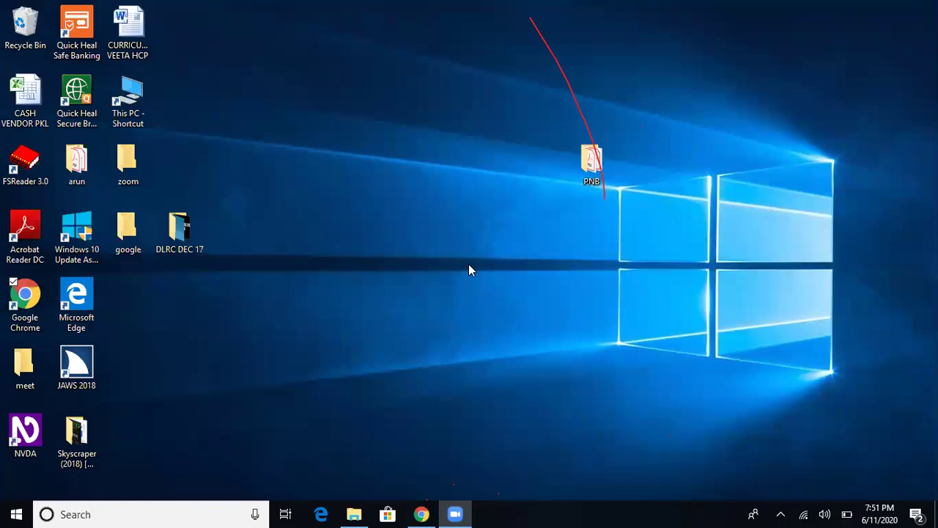
# Launch Word with the Run command winword, dismissing the startup prompt, and close the blank document
pyautogui.press('super')
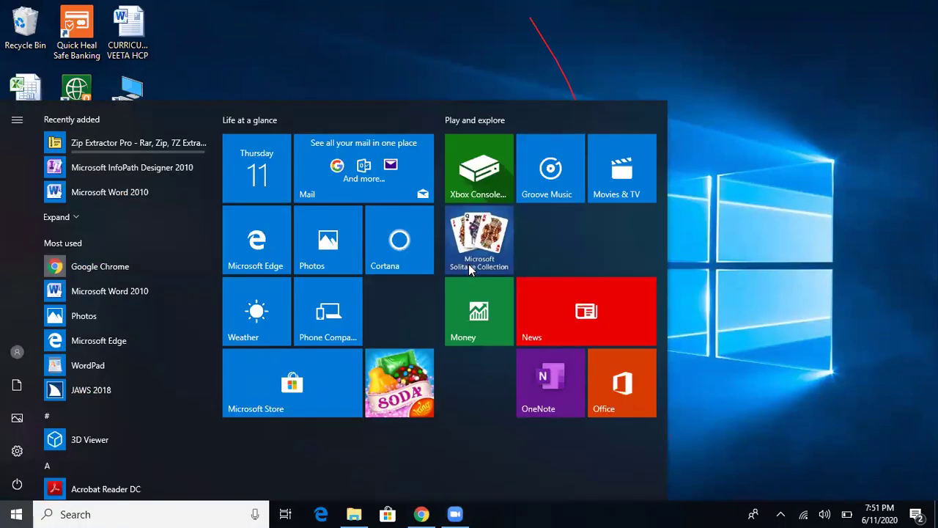
pyautogui.press('Escape')
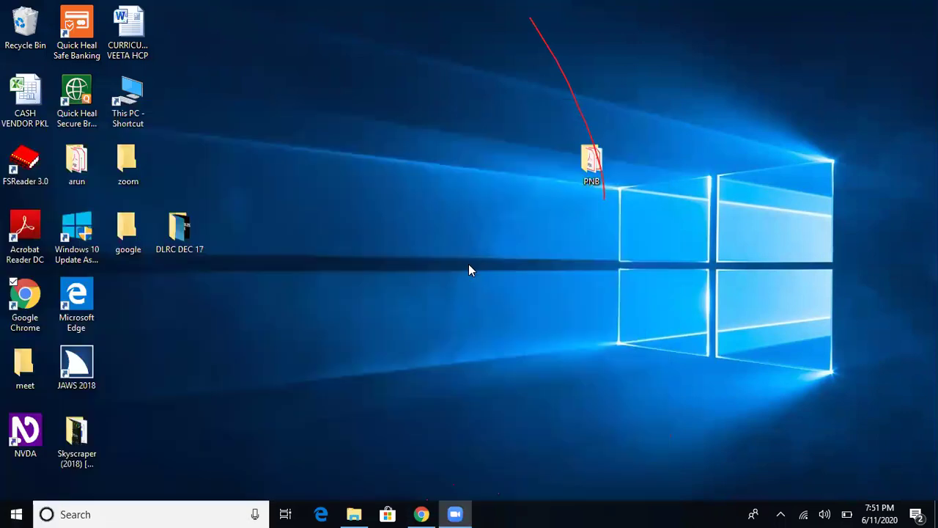
pyautogui.press('super+r')
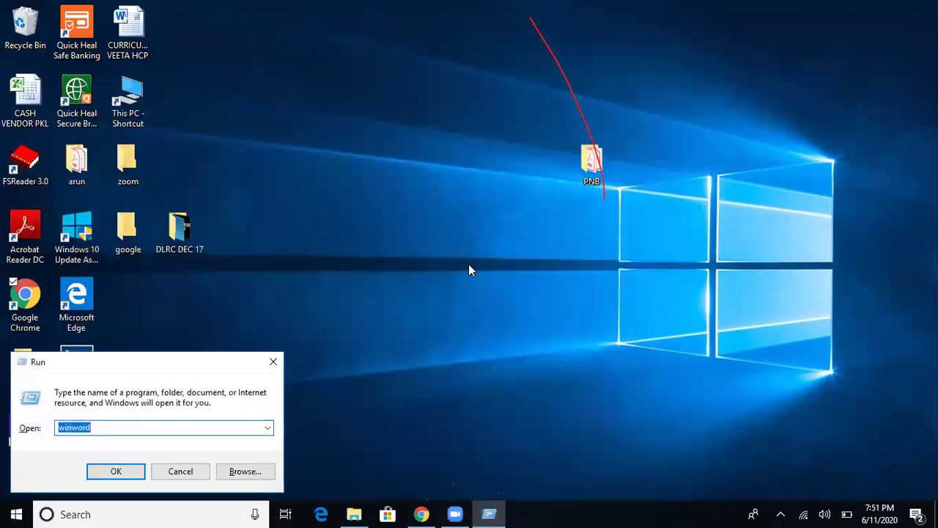
pyautogui.write('winword')
pyautogui.press('Return')
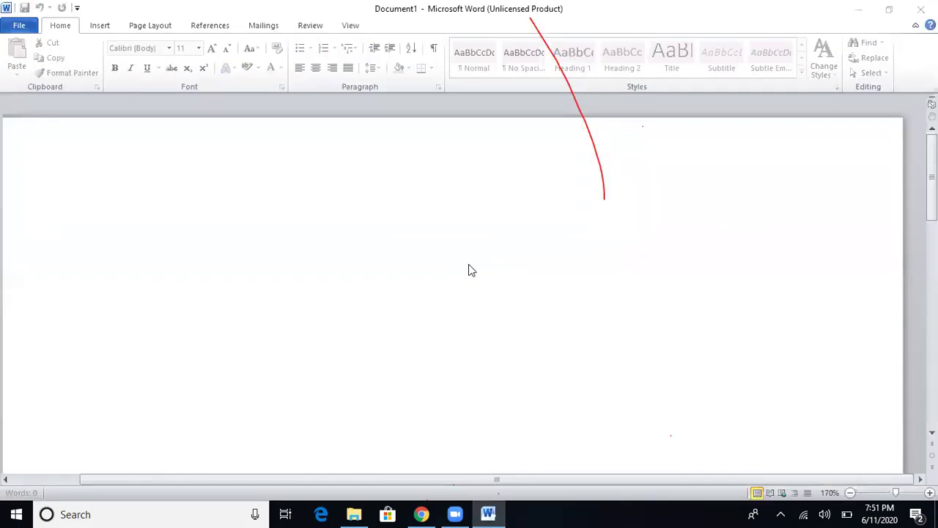
pyautogui.press('Tab')
pyautogui.press('Return')
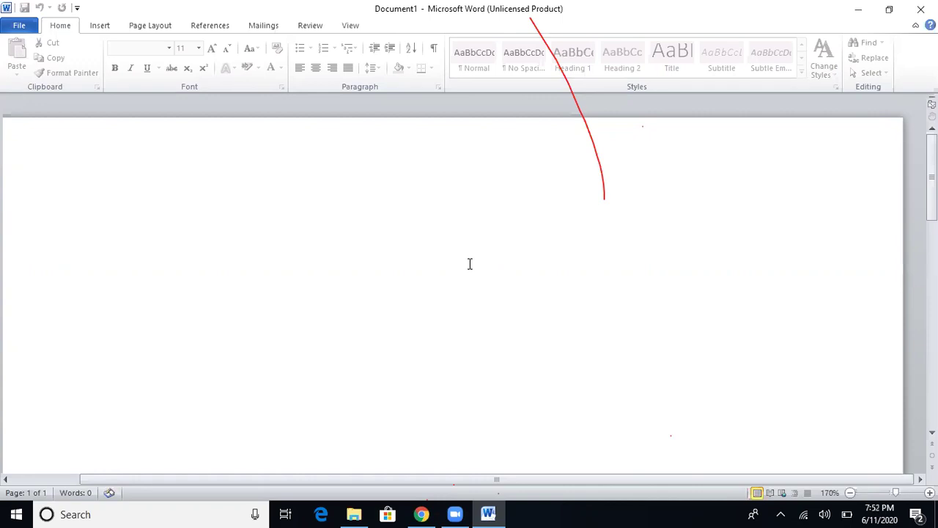
pyautogui.press('a')
pyautogui.hotkey('alt', 'F4')
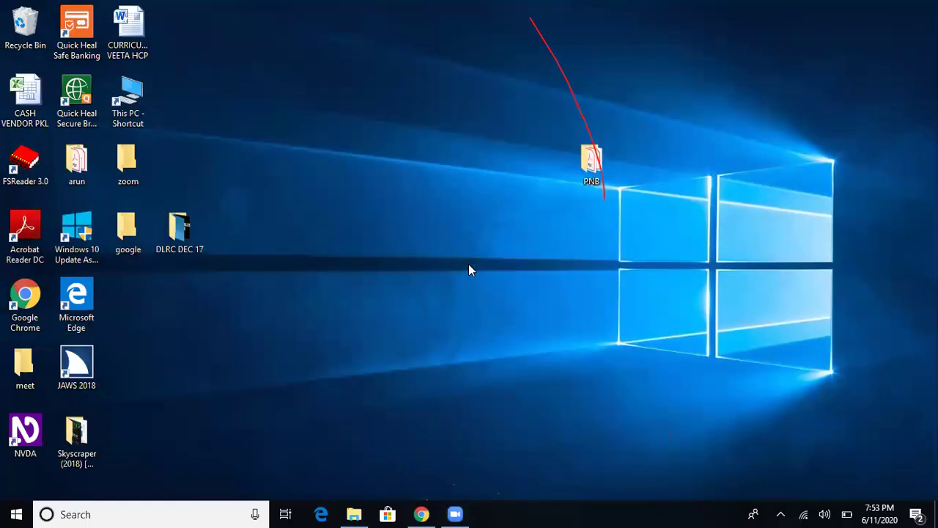
# Open File Explorer and go to Local Disk (E:) under This PC
pyautogui.press('super+e')
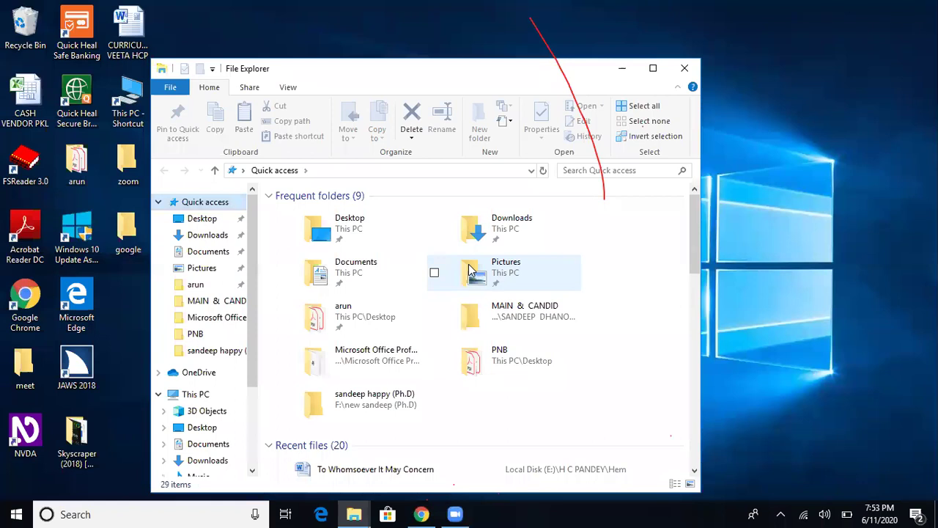
pyautogui.press('t')
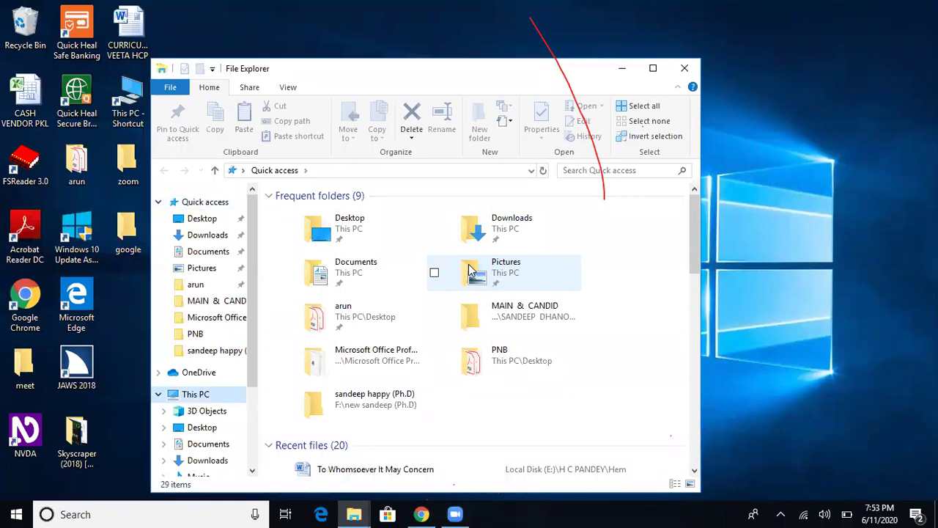
pyautogui.press('Right')
pyautogui.press('Right')
pyautogui.press('Right')
pyautogui.press('Right')
pyautogui.press('Right')
pyautogui.press('Right')
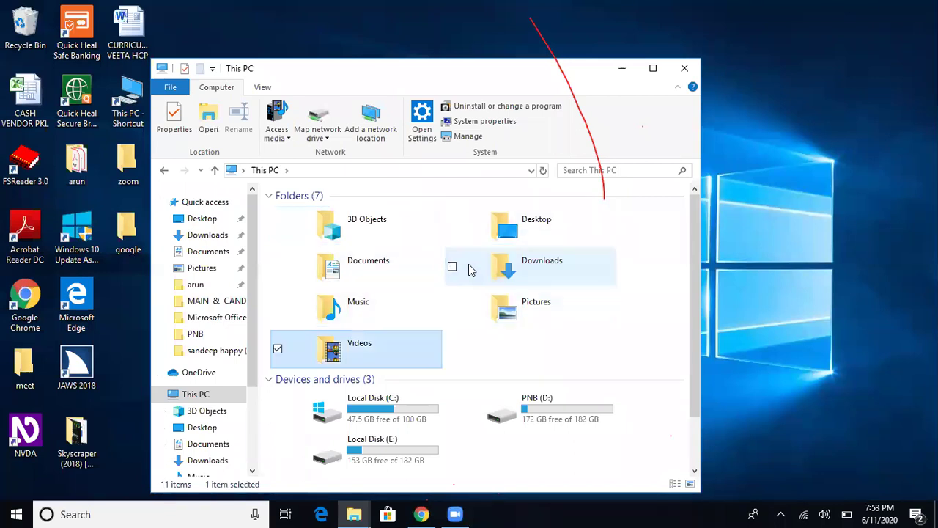
pyautogui.press('Right')
pyautogui.press('Right')
pyautogui.press('Right')
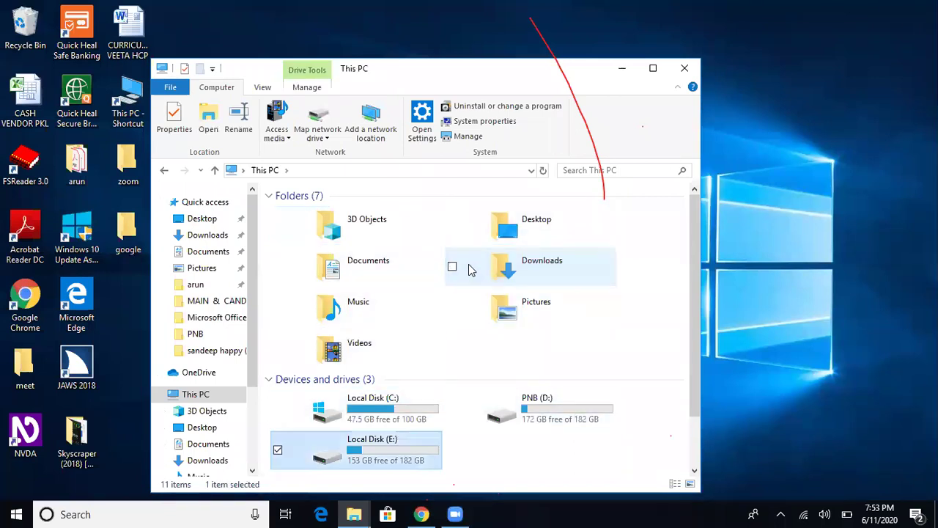
pyautogui.press('Return')
# Open the folder named with the owner's initials and surname, and inside it the subfolder modified on 6/11/2020
pyautogui.press('Down')
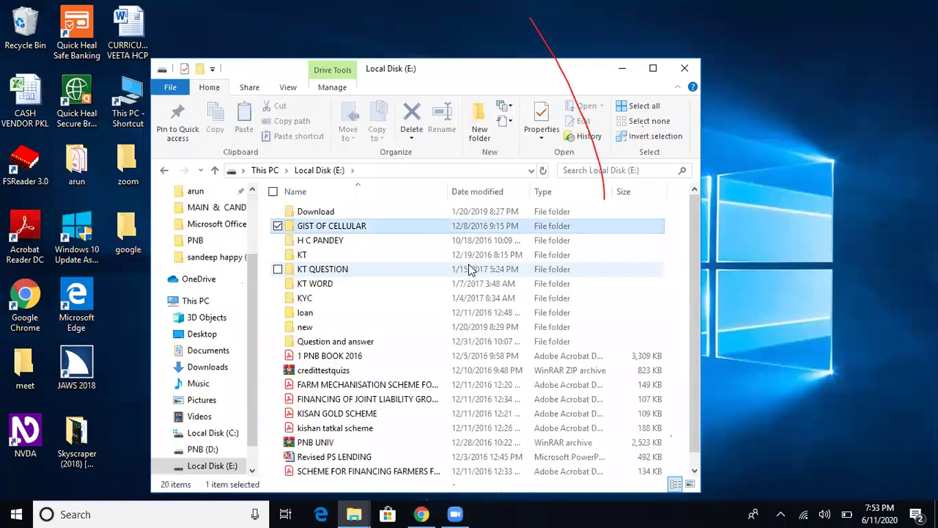
pyautogui.press('Down')
pyautogui.press('Down')
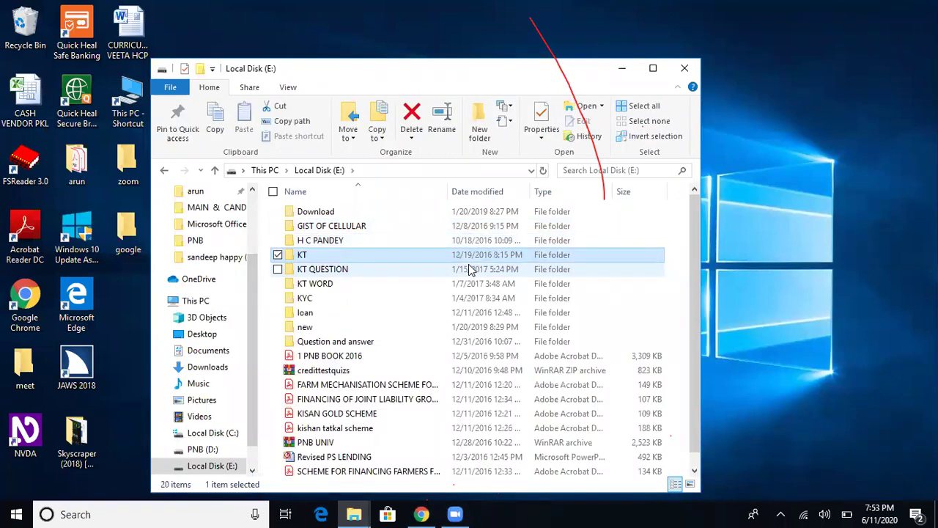
pyautogui.press('Up')
pyautogui.press('Return')
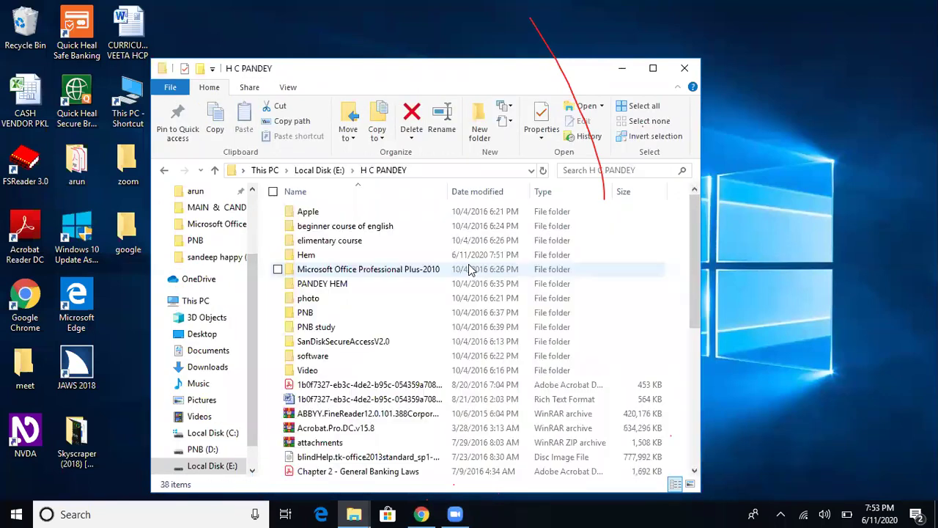
pyautogui.press('h')
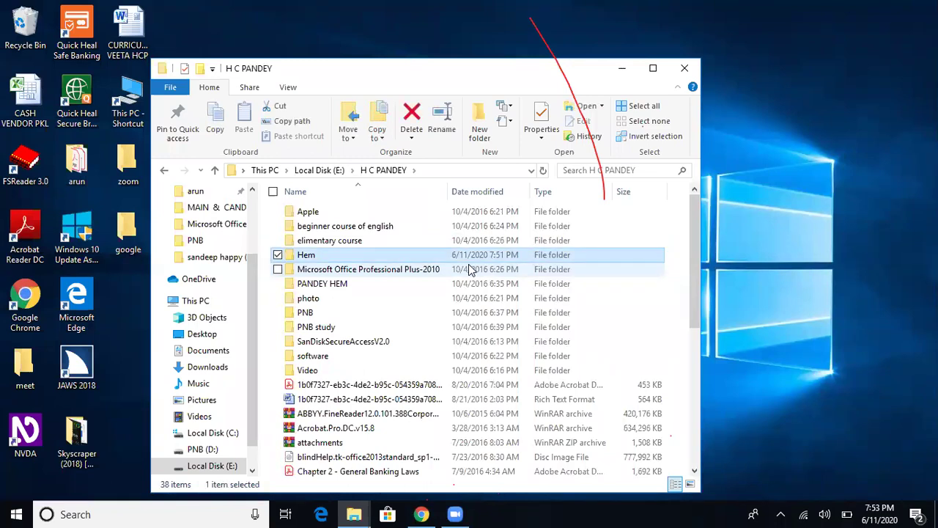
pyautogui.press('Return')
# Open the Doc1 Word document and cancel the Microsoft Office Activation Wizard
pyautogui.press('d')
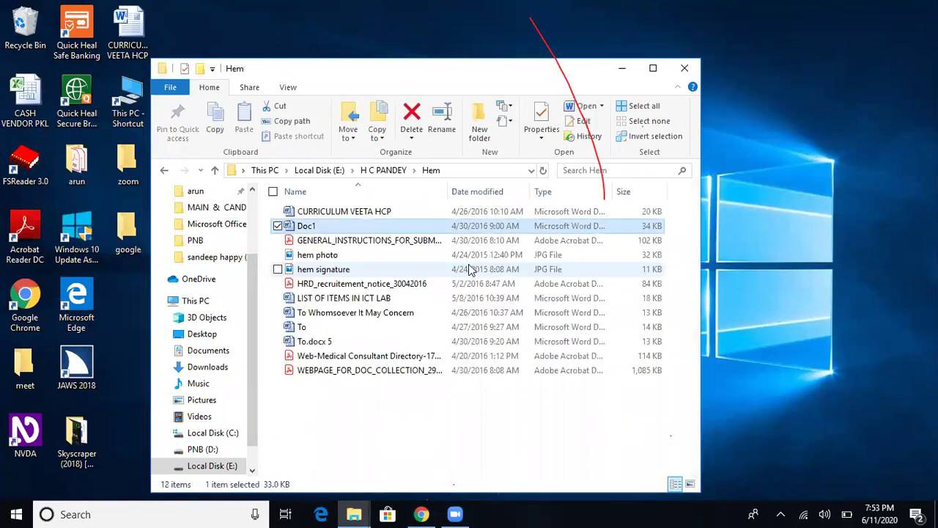
pyautogui.press('Down')
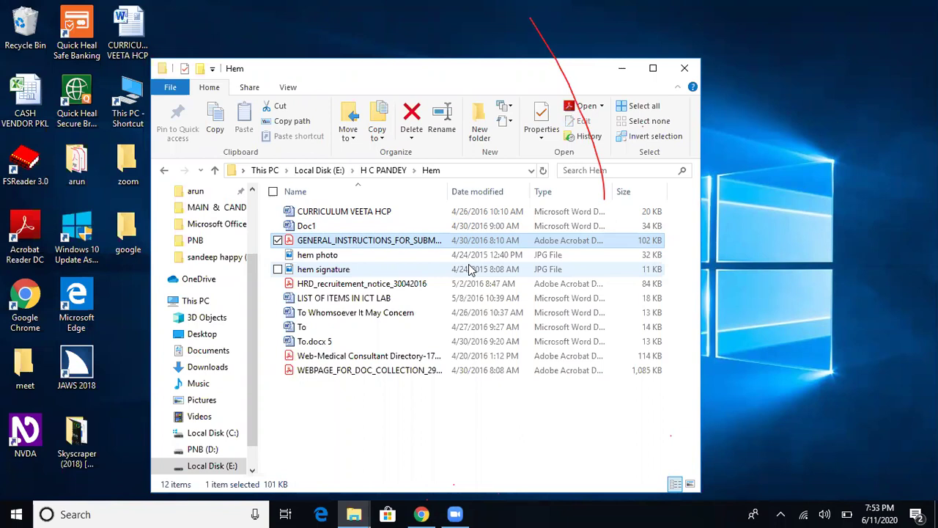
pyautogui.press('Up')
pyautogui.press('Return')
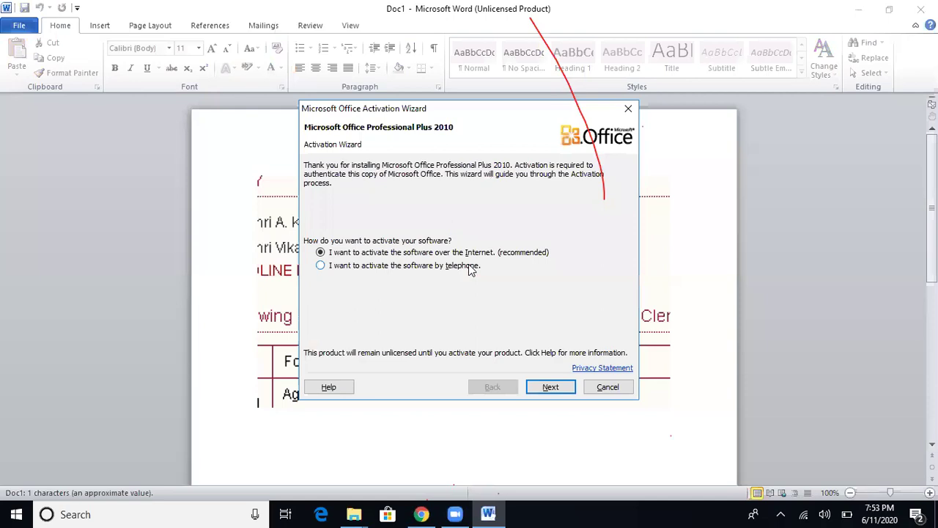
pyautogui.press('Tab')
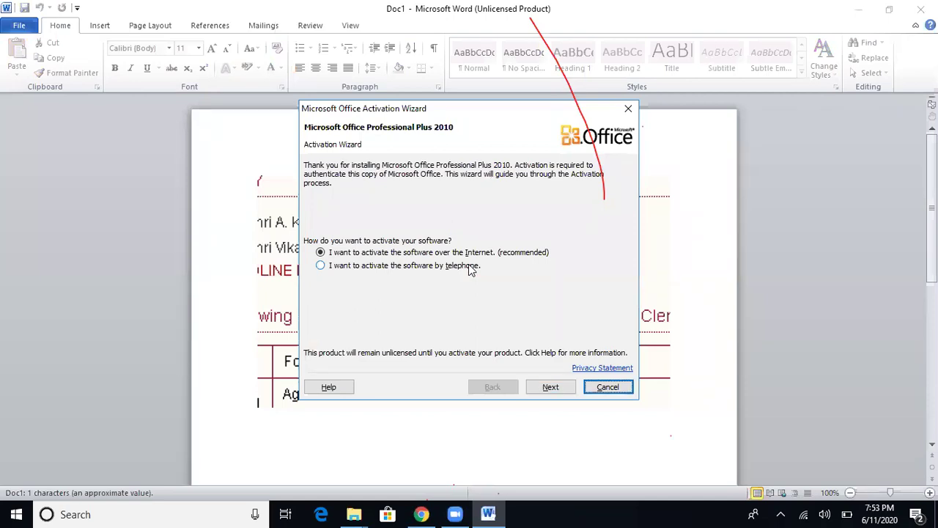
pyautogui.press('Return')
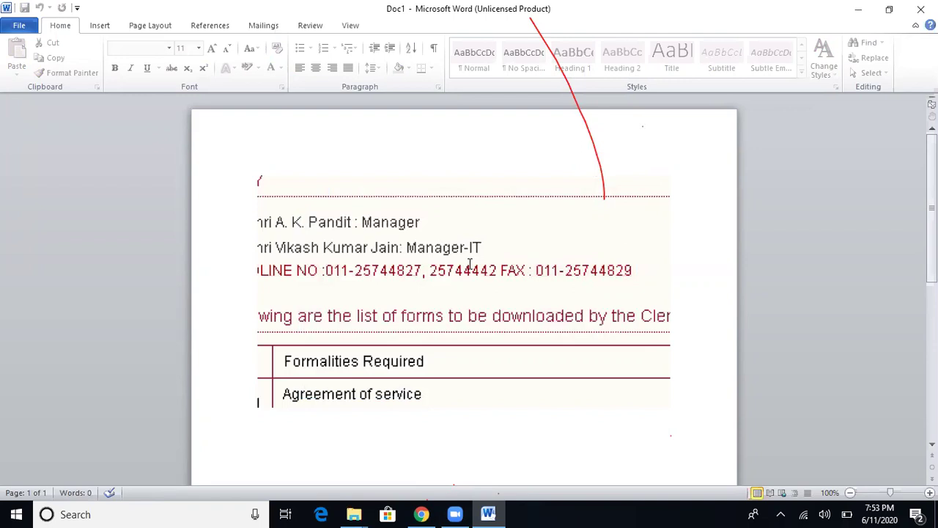
# Select the picture containing the contact details and forms table in Doc1
pyautogui.click(471, 271)
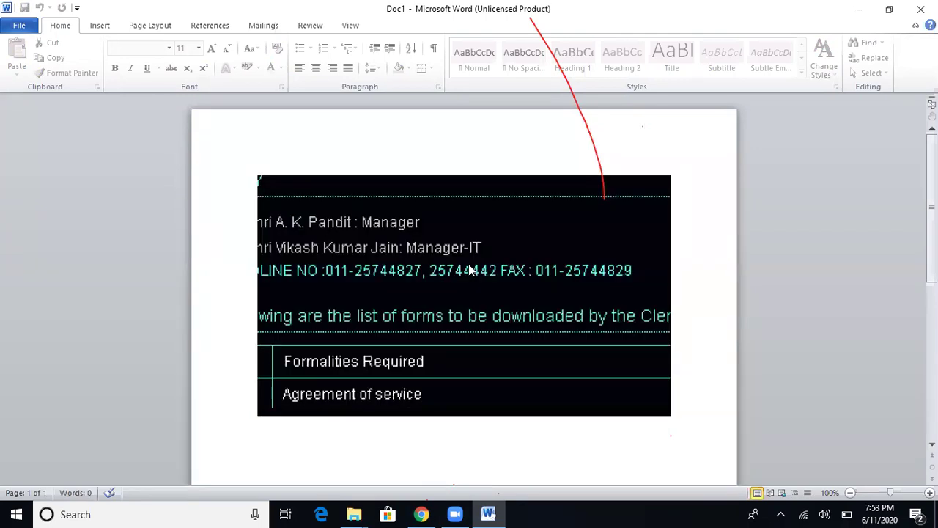
pyautogui.press('alt')
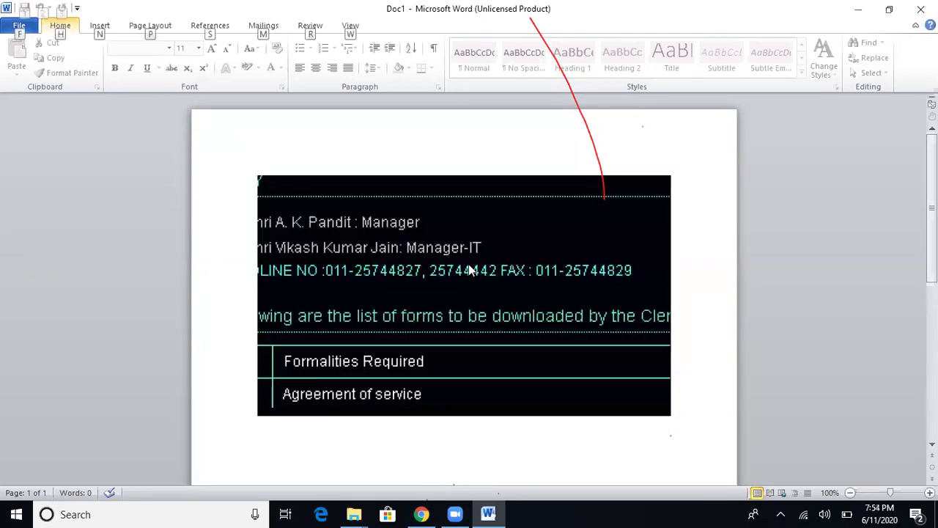
pyautogui.press('alt')
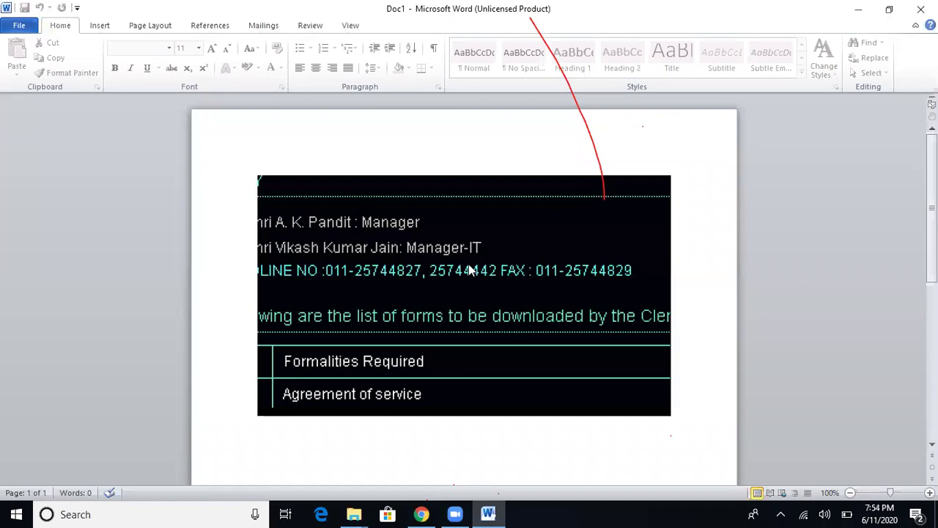
# Deselect the picture, close the Doc1 document, and close the File Explorer window
pyautogui.press('Right')
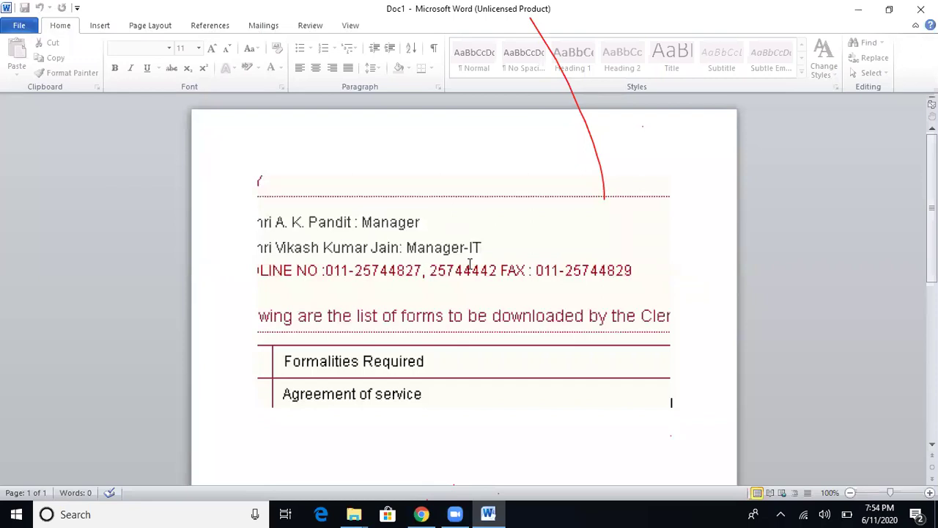
pyautogui.hotkey('alt', 'F4')
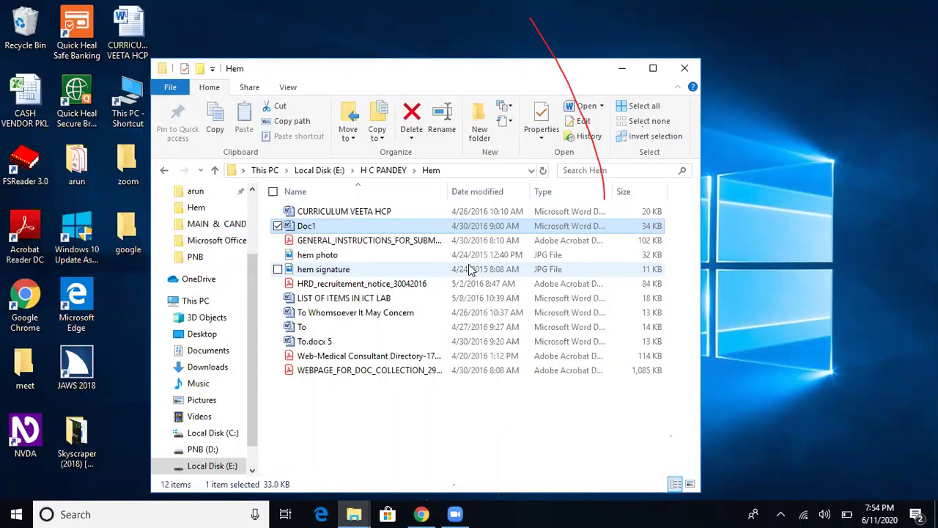
pyautogui.hotkey('alt', 'F4')
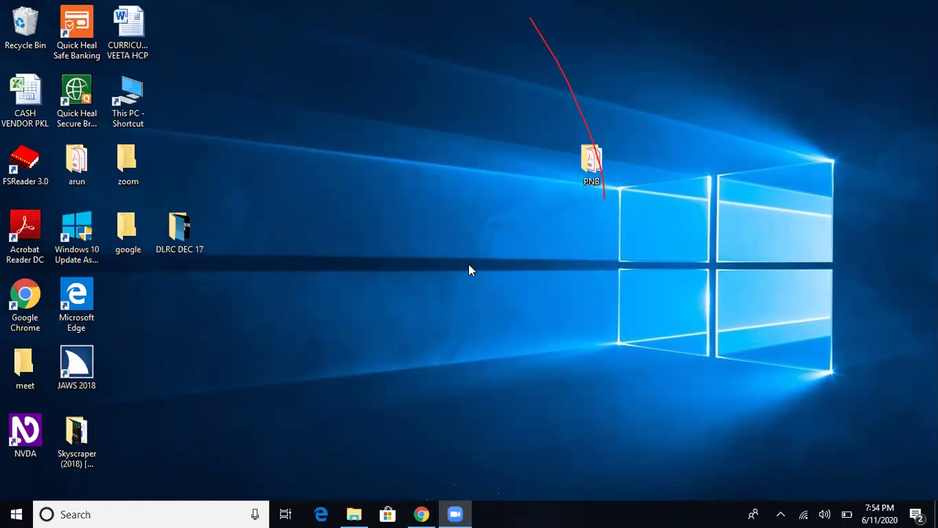
# Quit the JAWS screen reader and confirm the exit
pyautogui.press('Insert+F4')
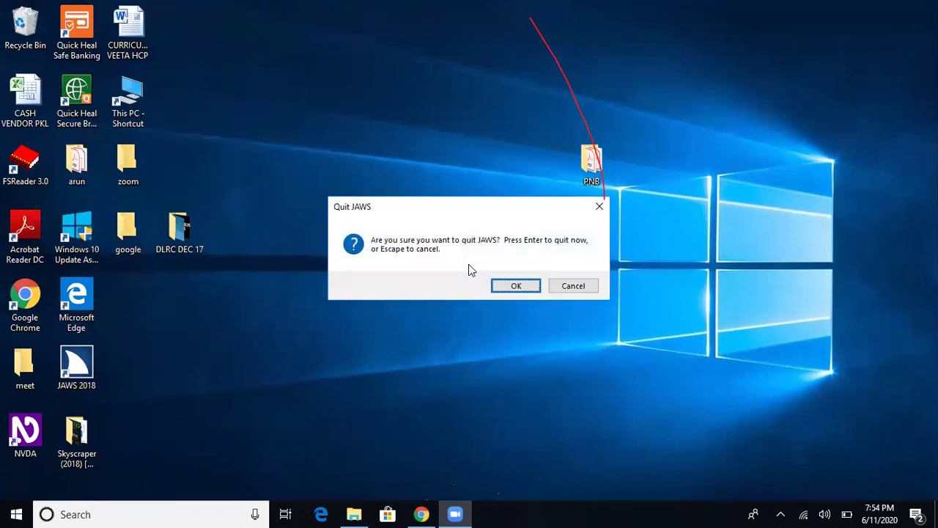
pyautogui.press('Return')
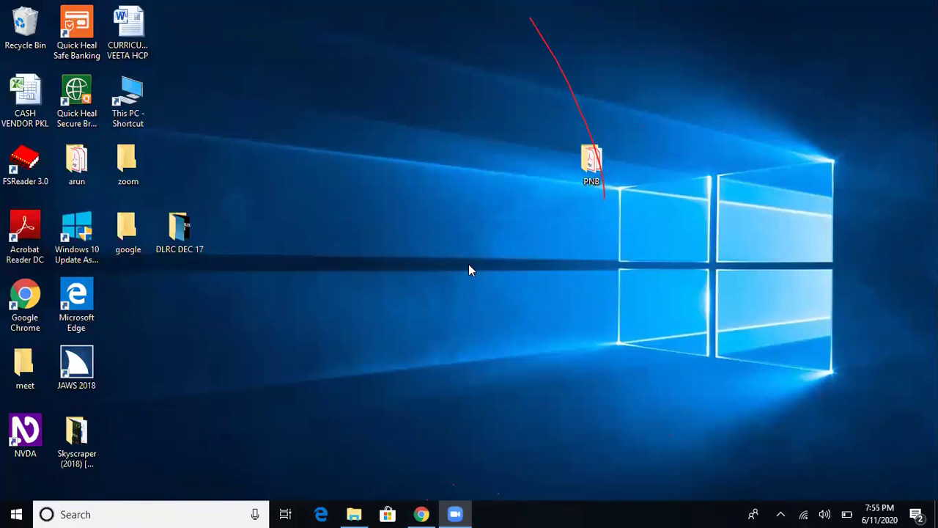
pyautogui.hotkey('ctrl', 'alt', 'n')
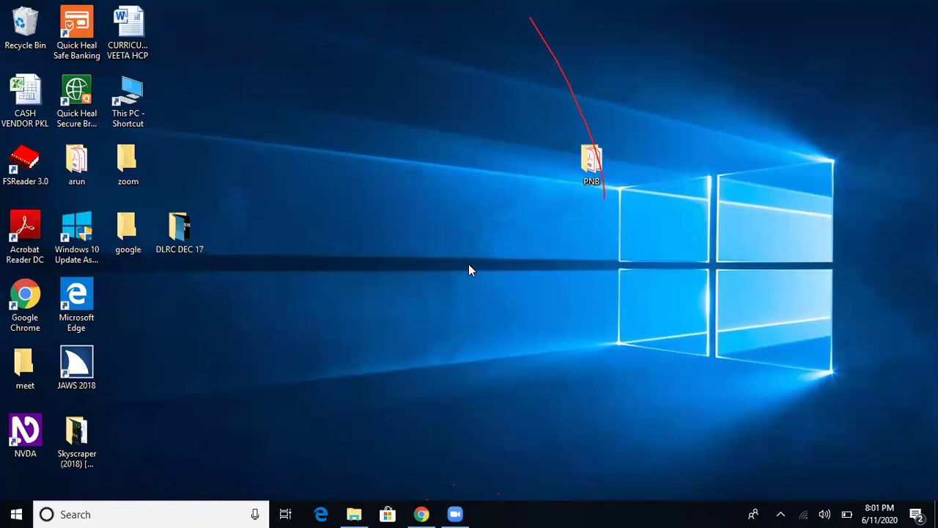
# Launch Word with the Run command winword and cancel the Microsoft Office Activation Wizard
pyautogui.press('super+d')
pyautogui.press('super+r')
pyautogui.write('winword')
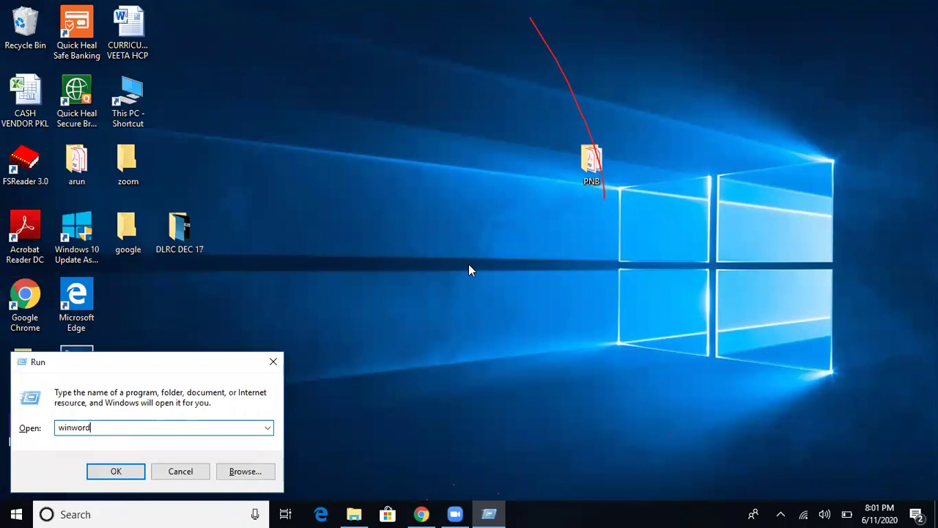
pyautogui.press('Return')
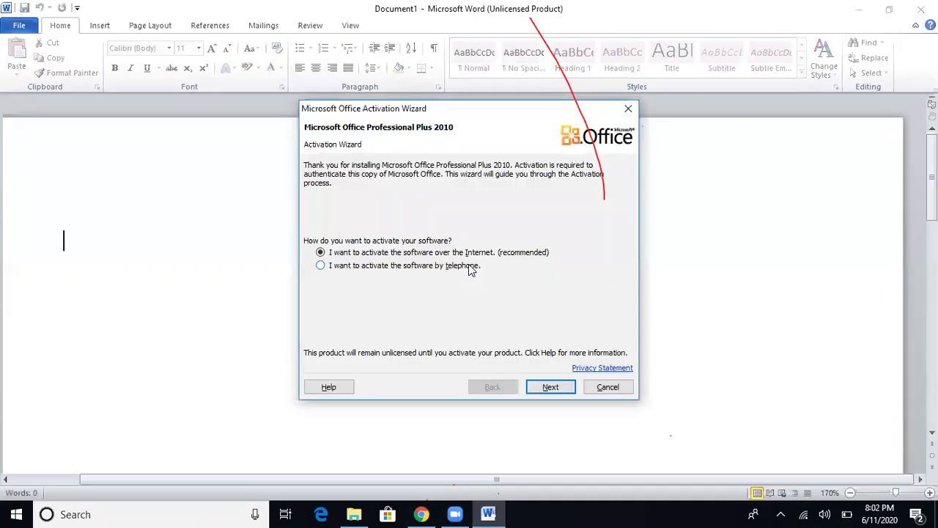
pyautogui.press('Escape')
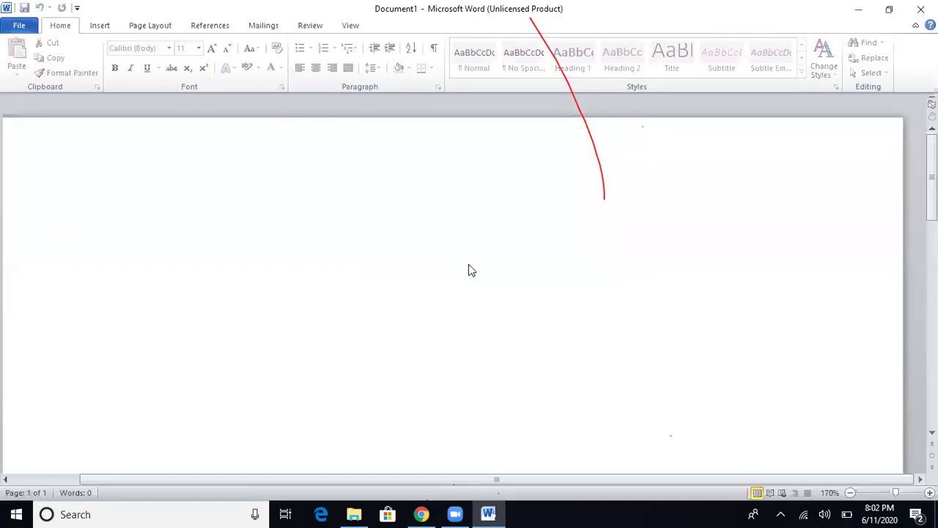
# Search Windows for jaws and launch JAWS 2018
pyautogui.press('super')
pyautogui.write('jaws')
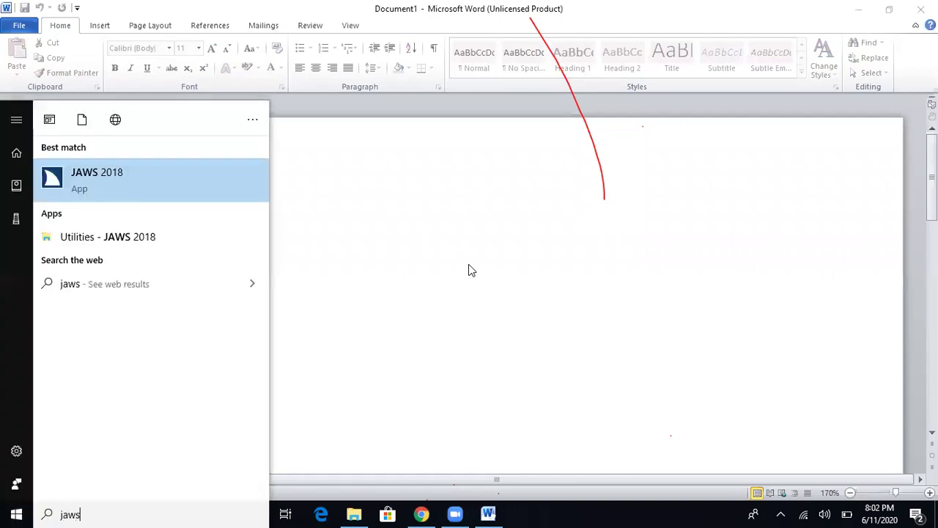
pyautogui.press('Return')
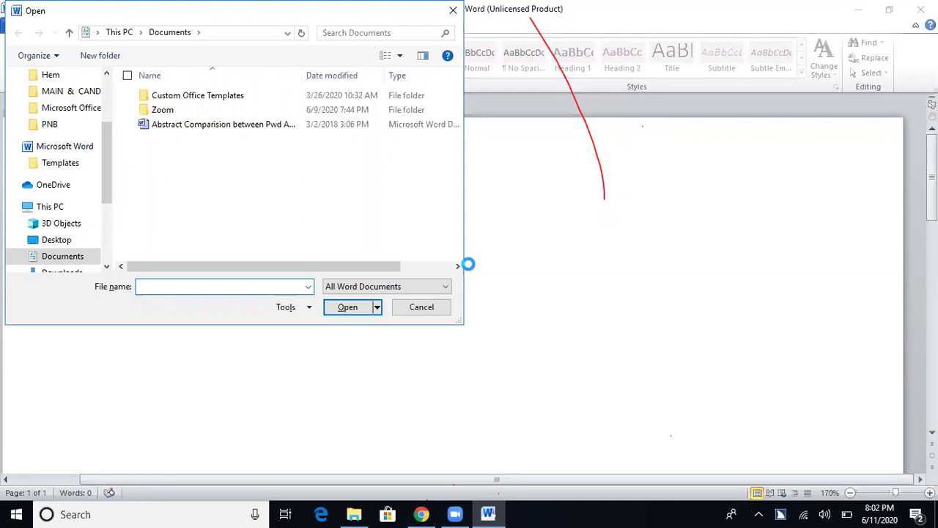
# Enter the folder's name as the file name in the Open dialog, cancel it, and bring up the Open dialog again
pyautogui.write('hem')
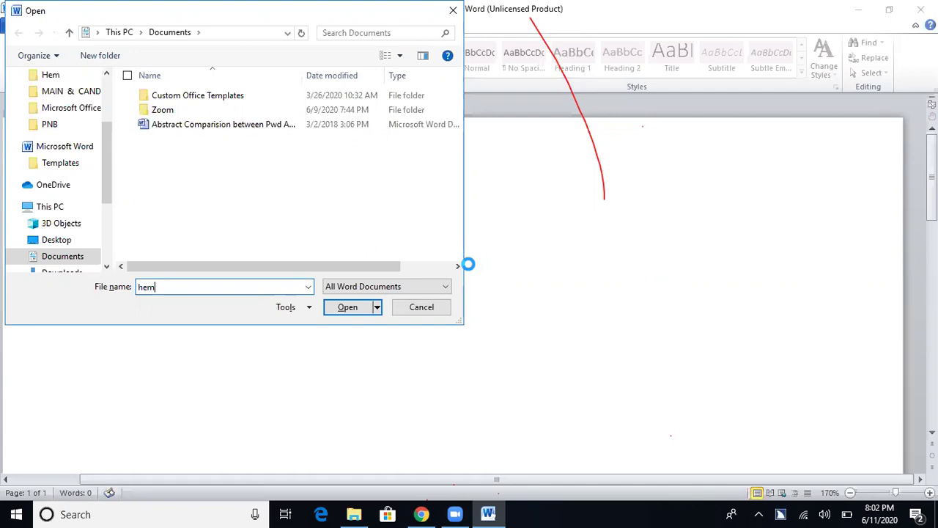
pyautogui.press('Escape')
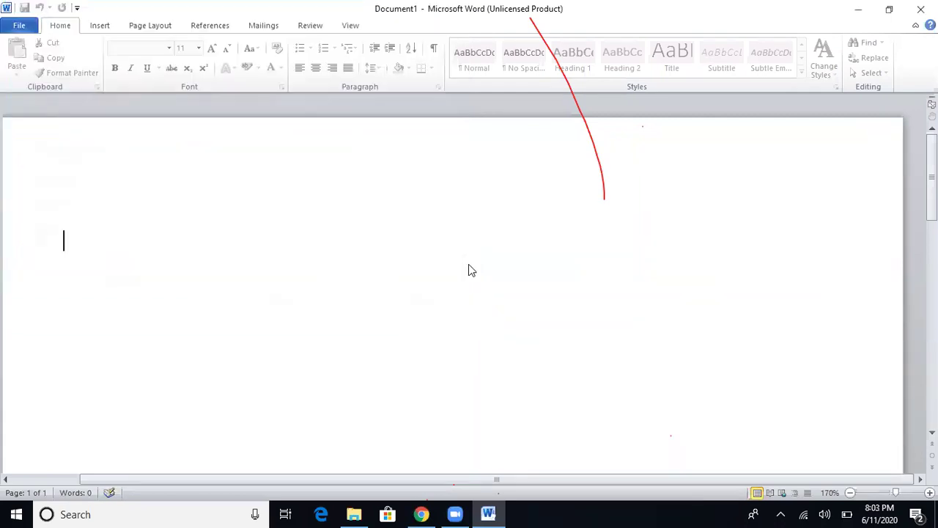
pyautogui.hotkey('ctrl', 'o')
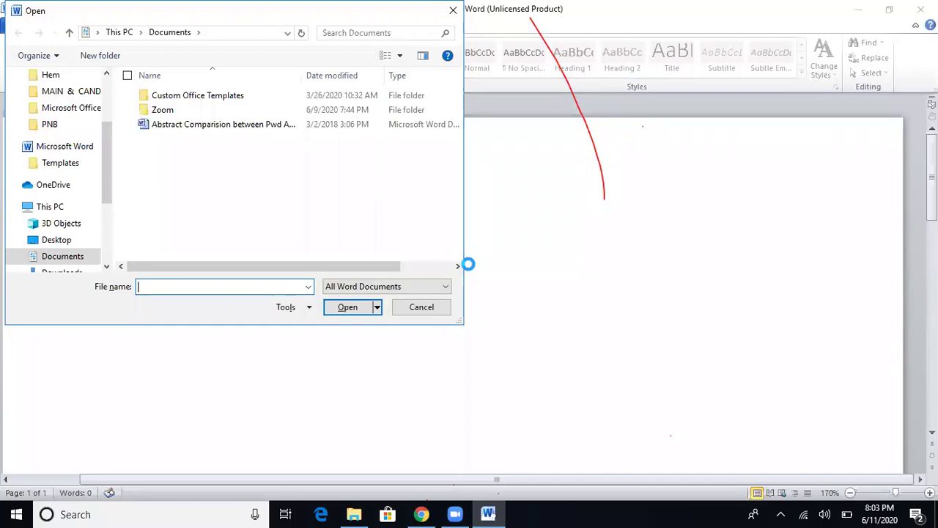
# Quit JAWS while leaving Word's Open dialog up, confirming the exit
pyautogui.press('Insert+F4')
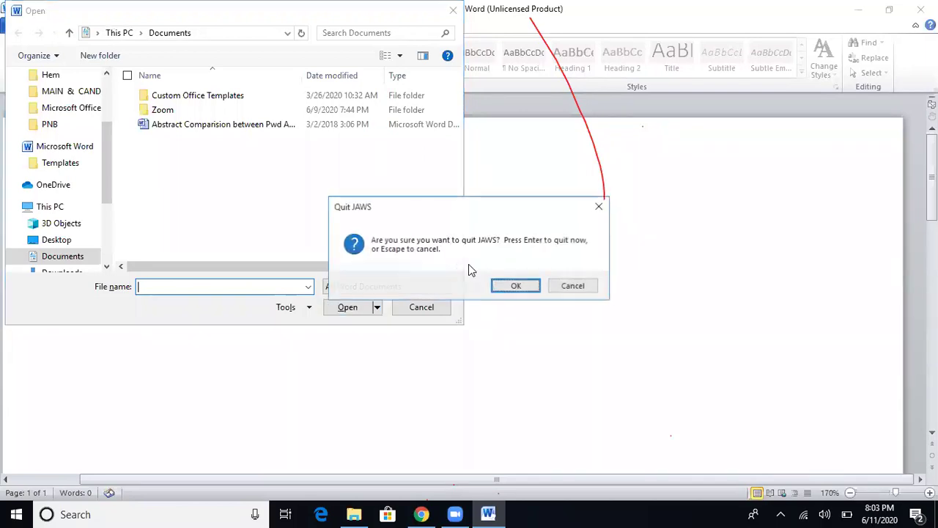
pyautogui.press('Return')
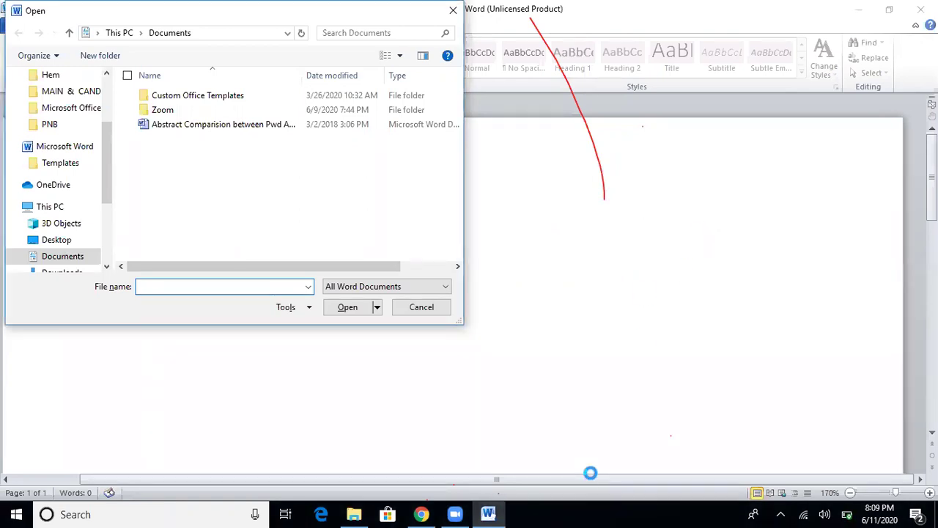
pyautogui.hotkey('alt', 'Tab')
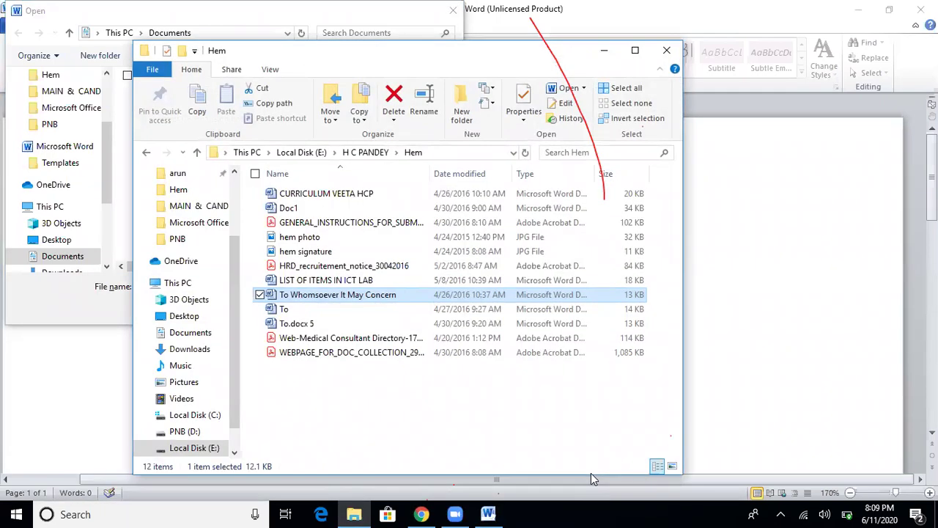
pyautogui.hotkey('alt', 'Tab')
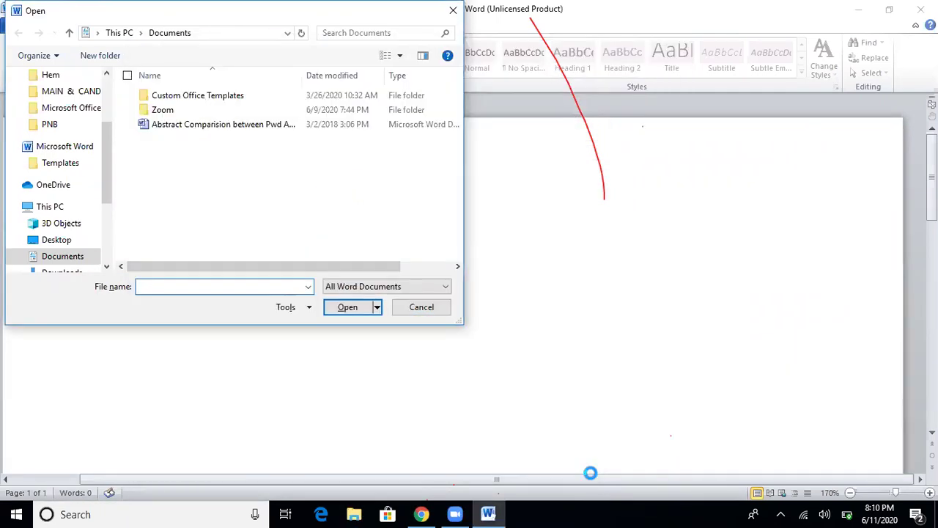
pyautogui.hotkey('alt', 'Tab')
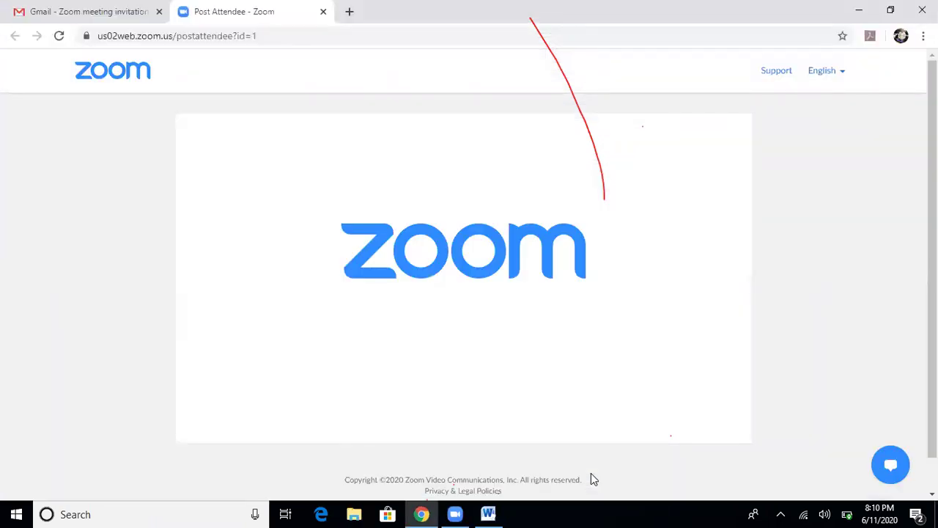
pyautogui.hotkey('alt', 'Tab')
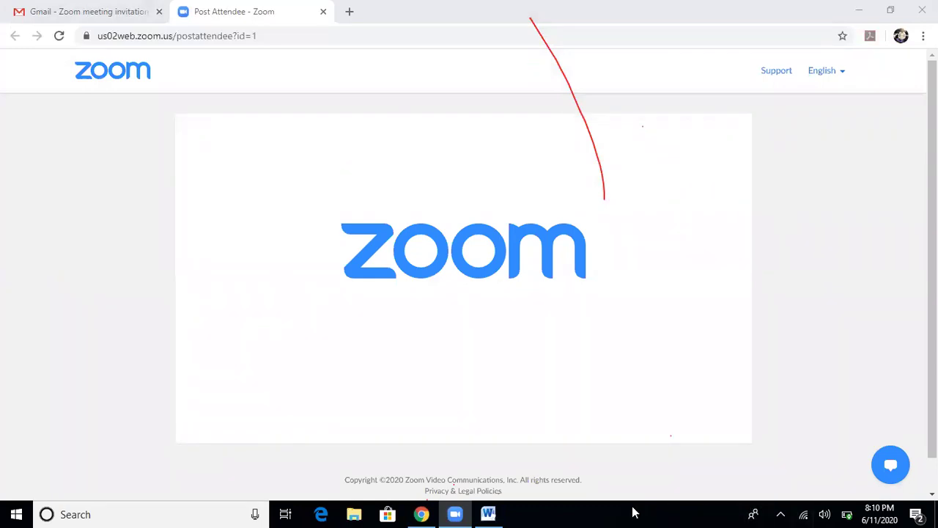
pyautogui.hotkey('alt', 'Tab')
pyautogui.hotkey('alt', 'Tab')
pyautogui.hotkey('alt', 'Tab')
pyautogui.hotkey('alt', 'Tab')
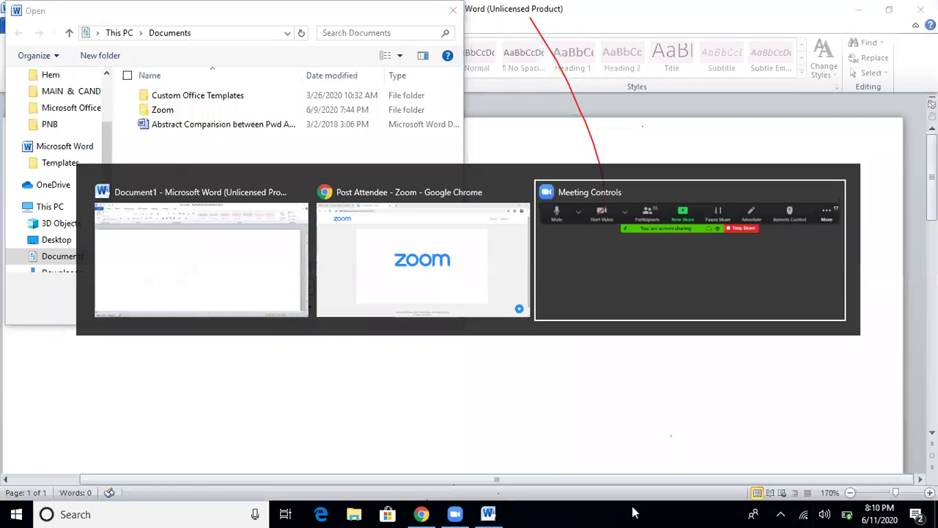